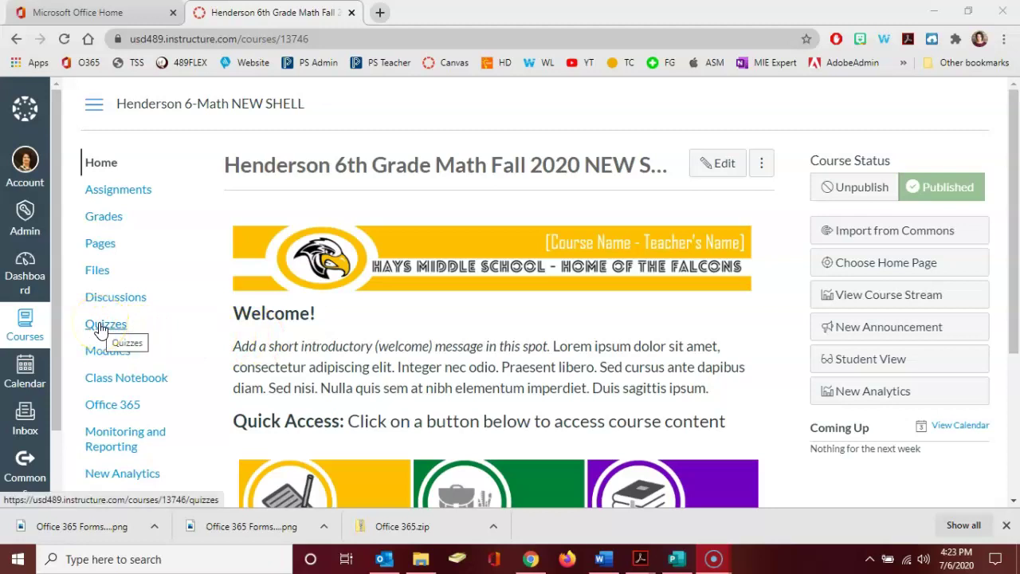
Start a new quiz in the course using the New Quizzes engine.
left_click(102, 328)
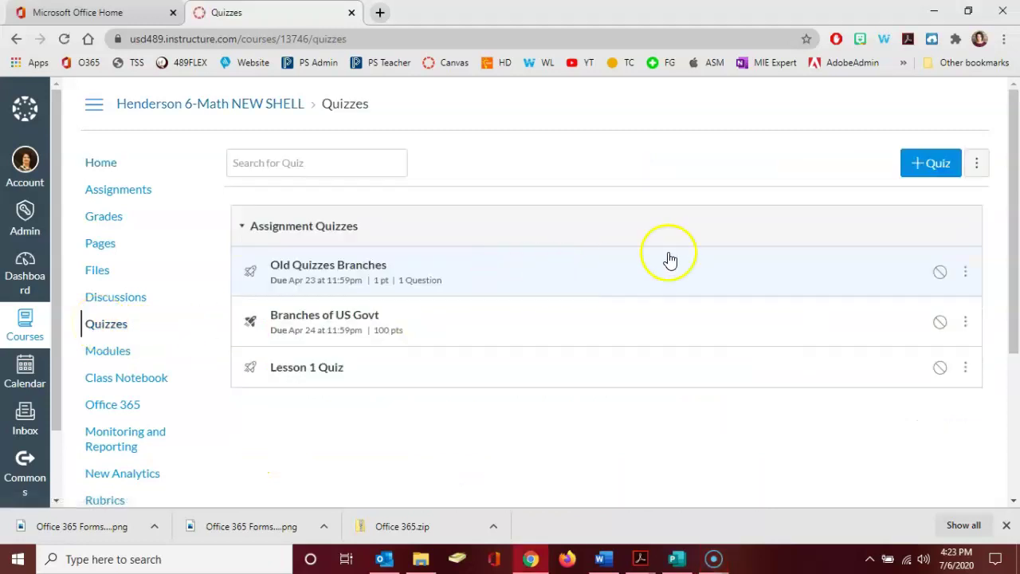
left_click(932, 168)
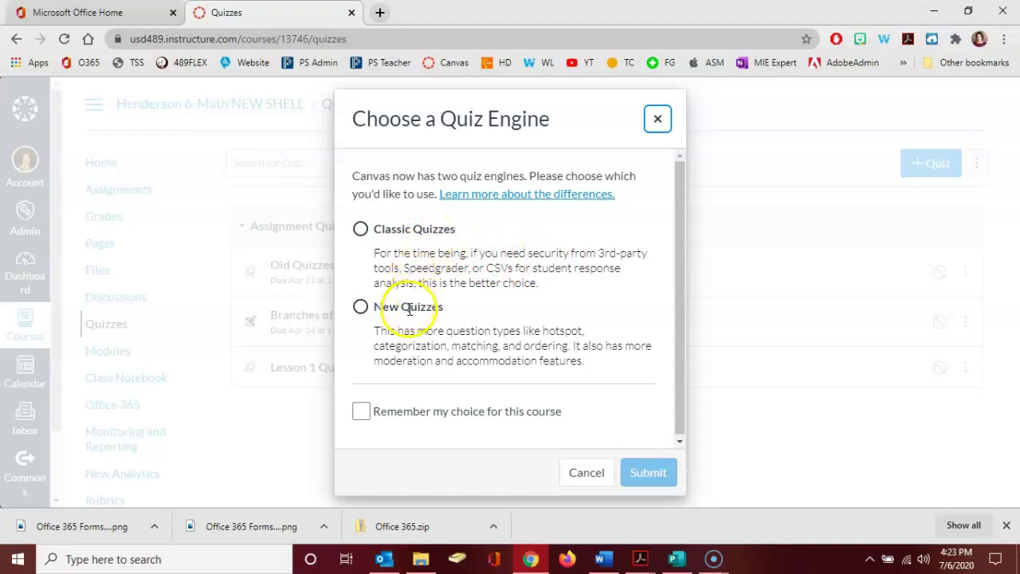
left_click(361, 307)
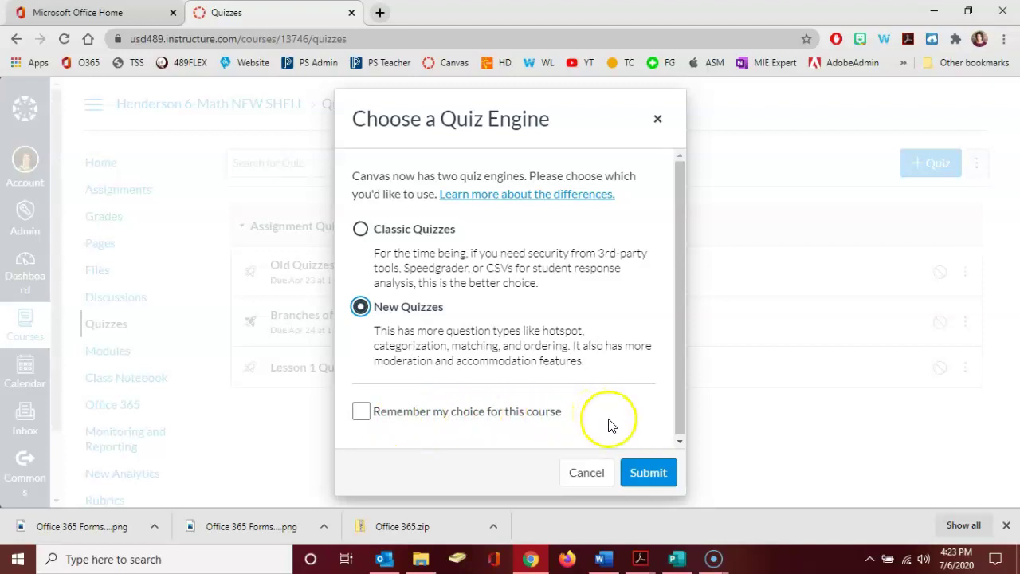
left_click(644, 474)
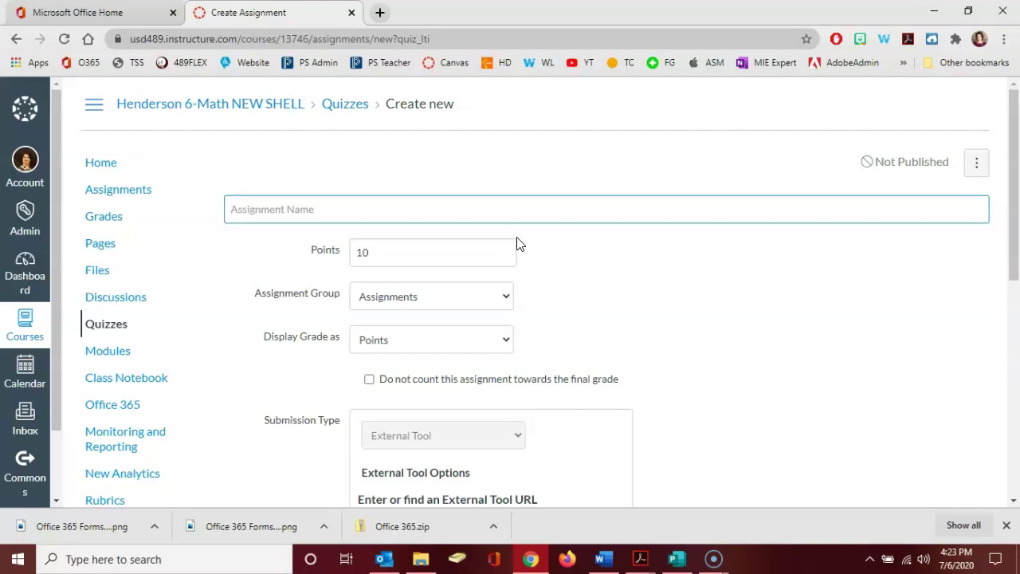
Name the quiz "Linear Equations", exclude its grades from the PowerSchool sync, and save it without publishing.
type("Linear Equations")
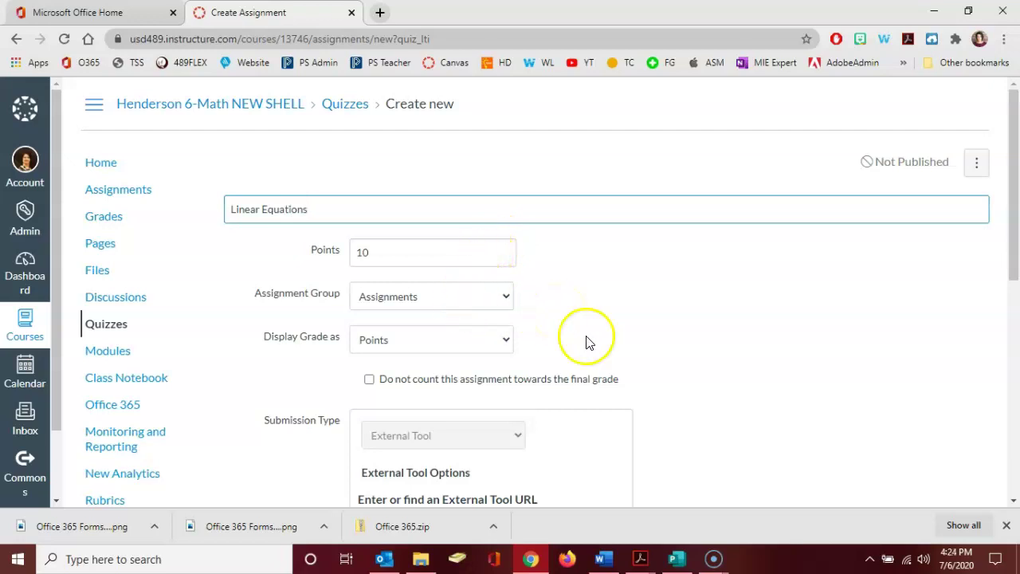
scroll(701, 338, "down", 2)
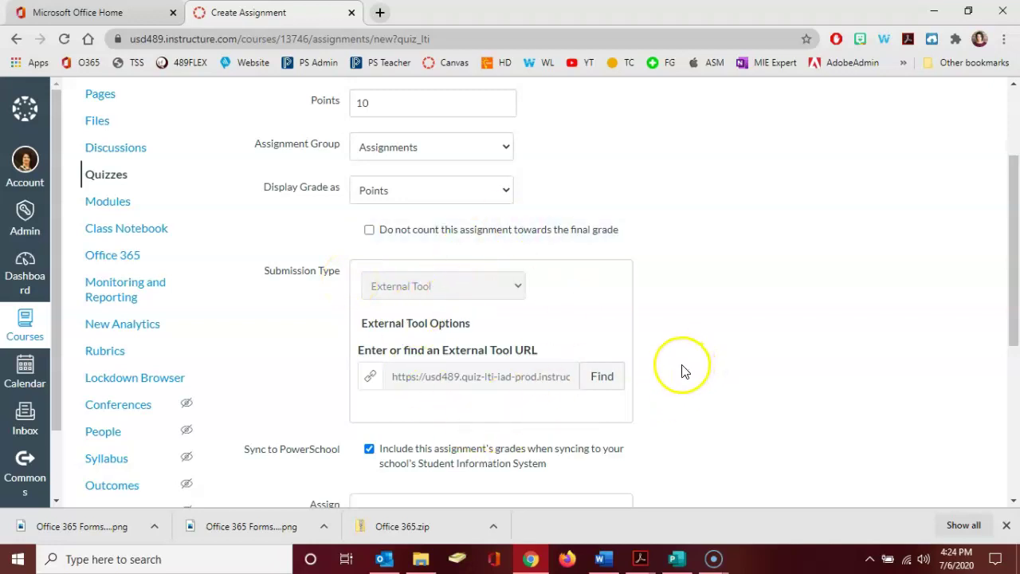
scroll(686, 370, "down", 3)
scroll(680, 370, "down", 1)
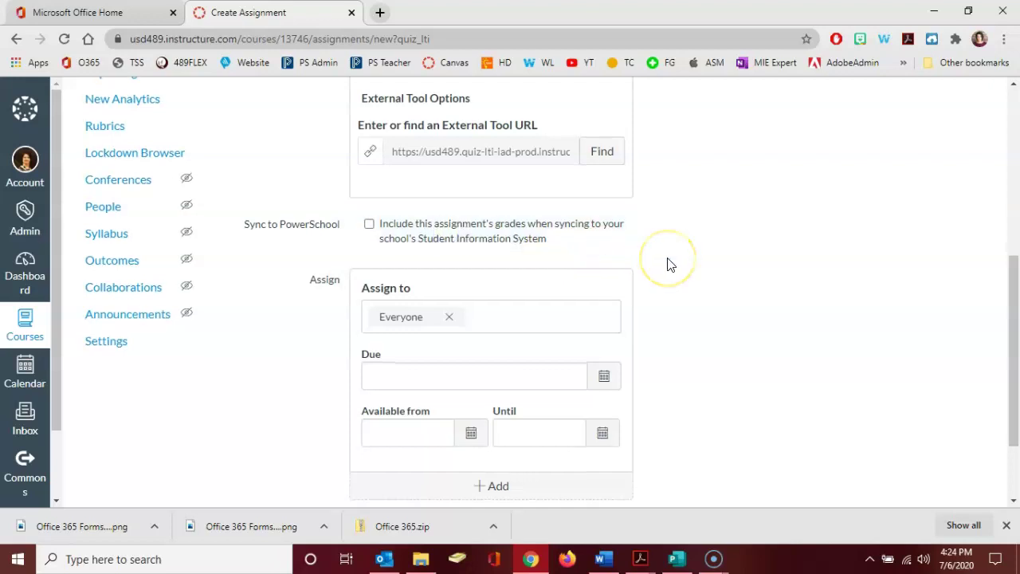
scroll(669, 265, "down", 1)
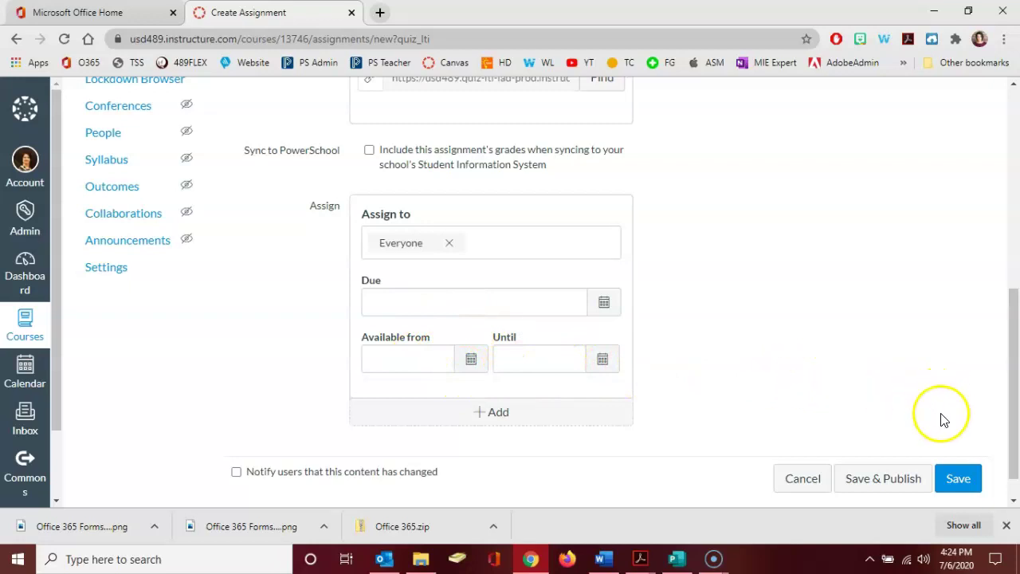
left_click(957, 479)
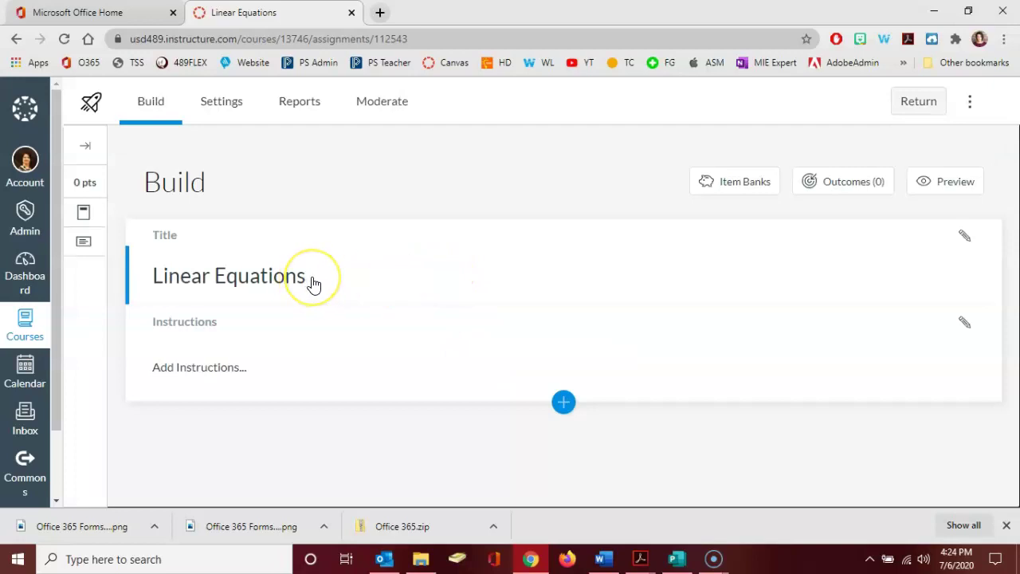
Add the quiz instructions "Answer each question to the best of your ability!".
left_click(235, 280)
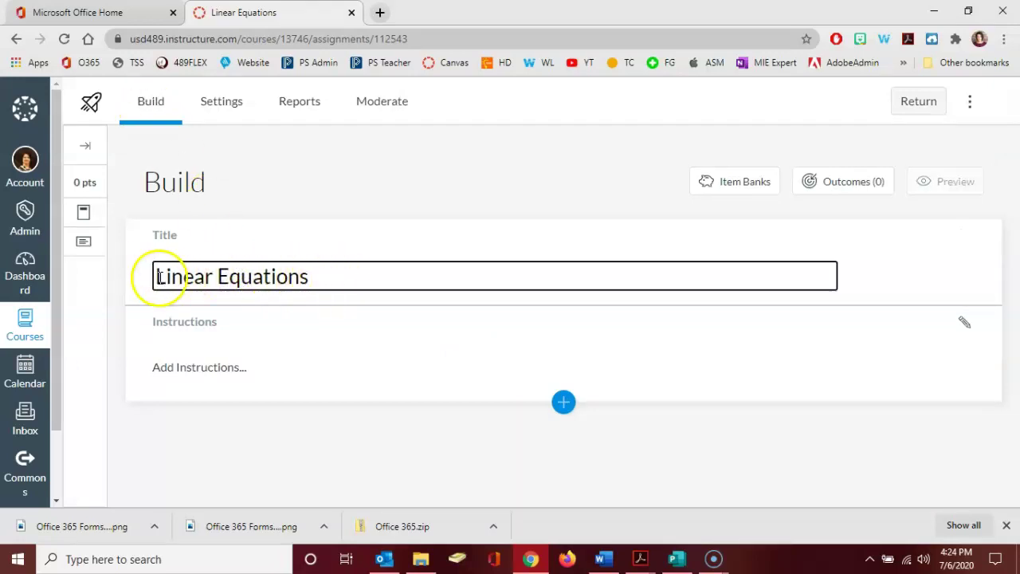
left_click(269, 368)
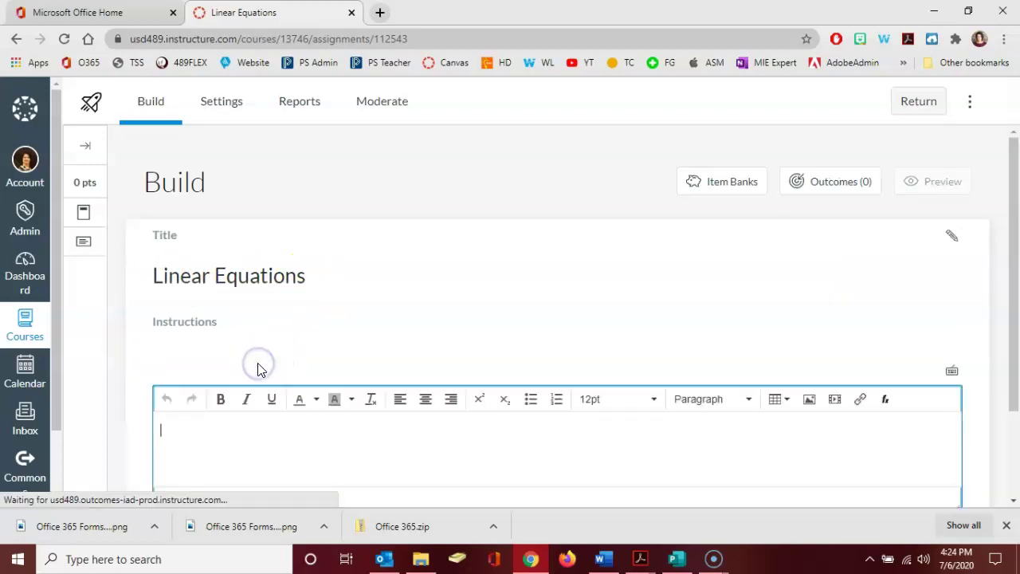
scroll(259, 357, "down", 1)
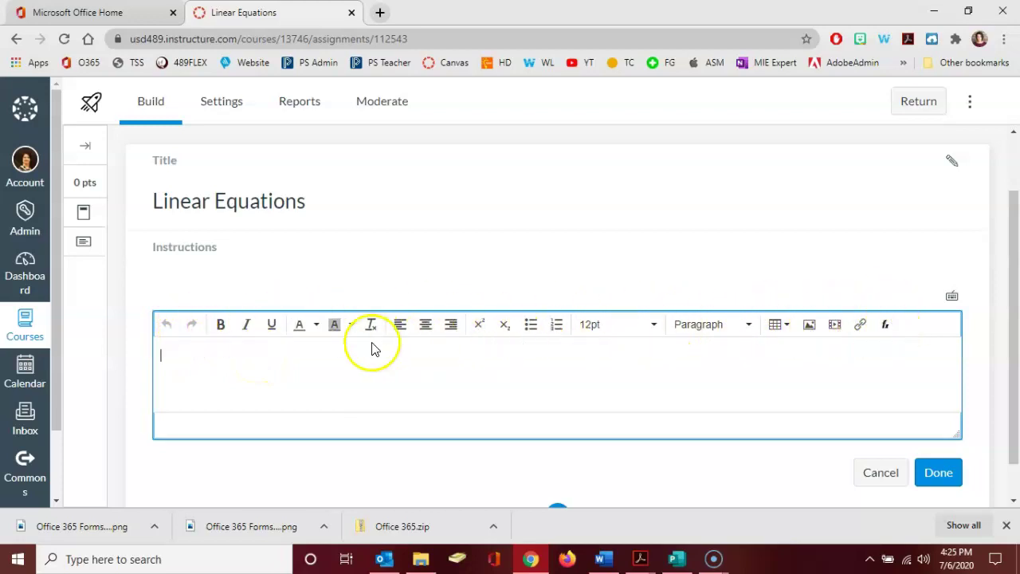
left_click(214, 377)
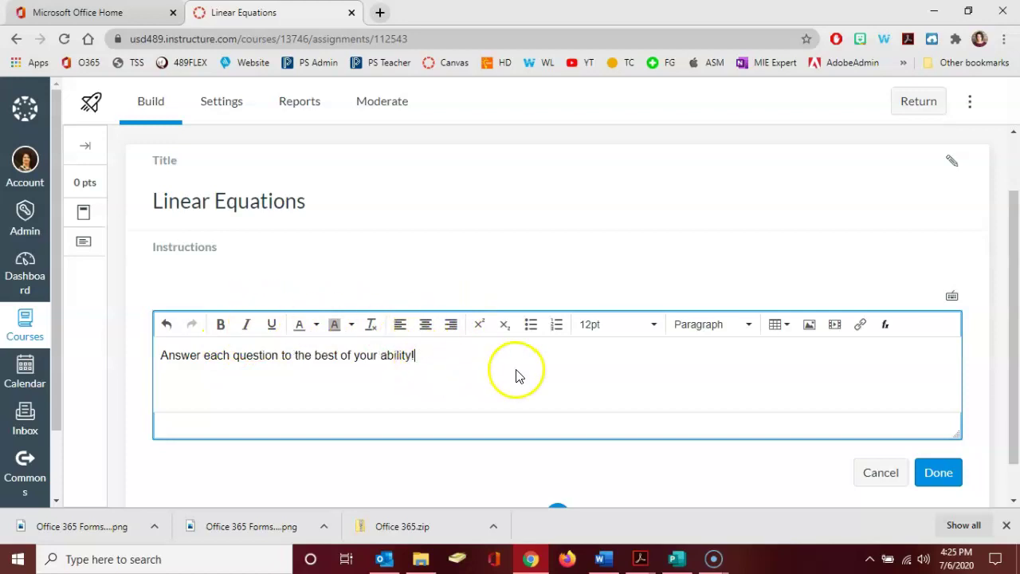
left_click(941, 478)
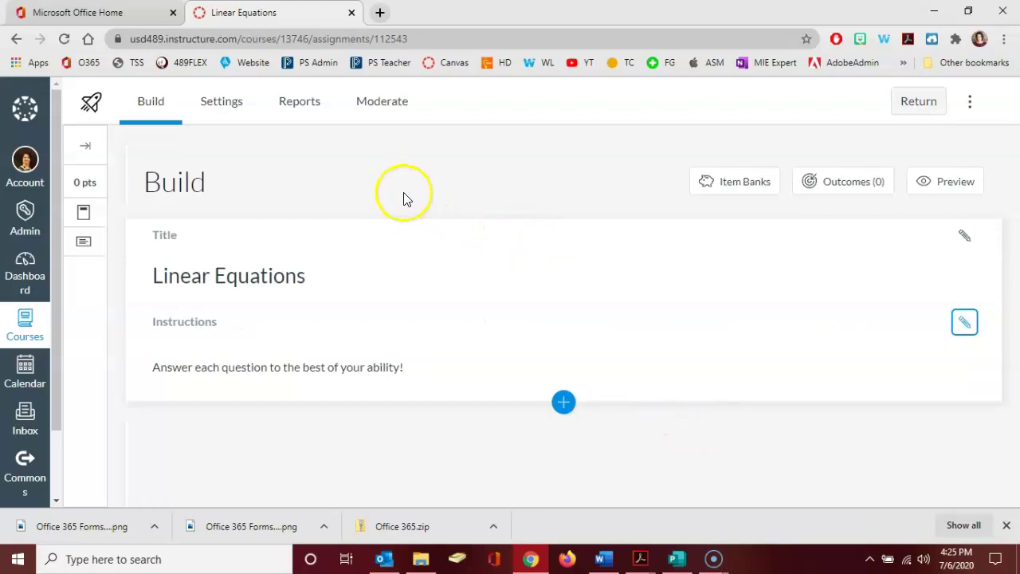
Review the item banks available for the quiz.
left_click(723, 185)
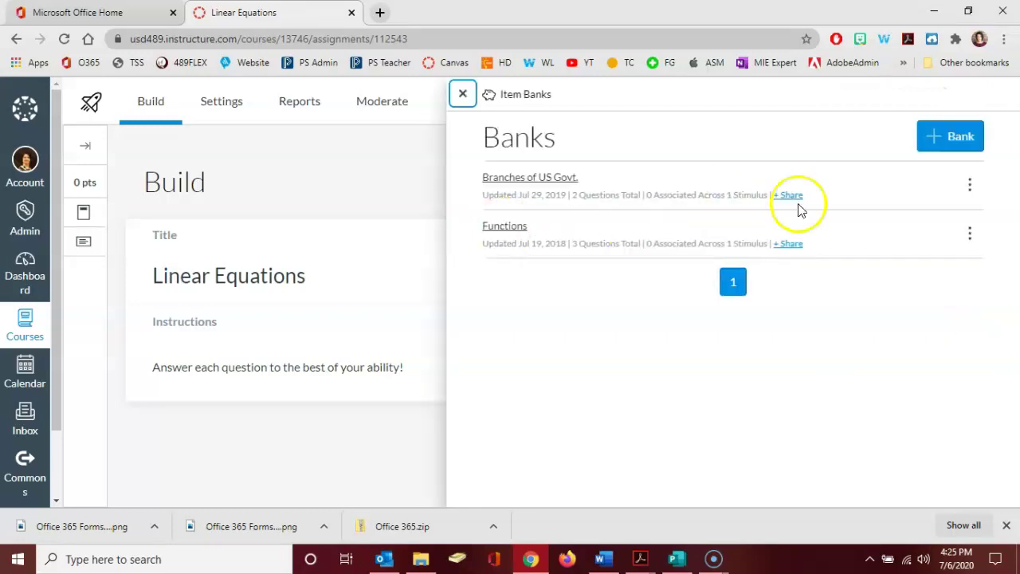
left_click(462, 95)
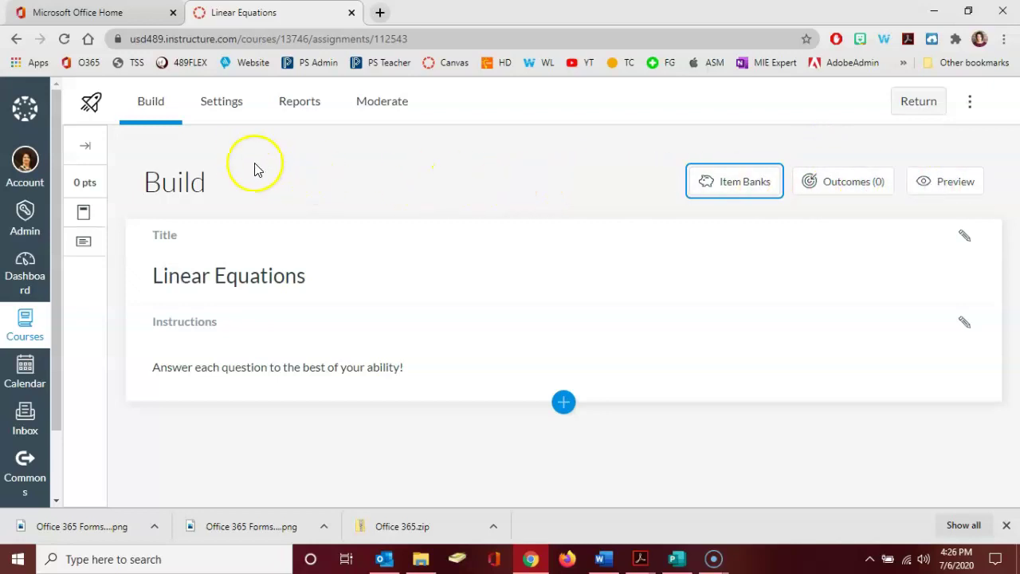
Restrict the student result view in the quiz settings and check which result details can be shown.
left_click(226, 108)
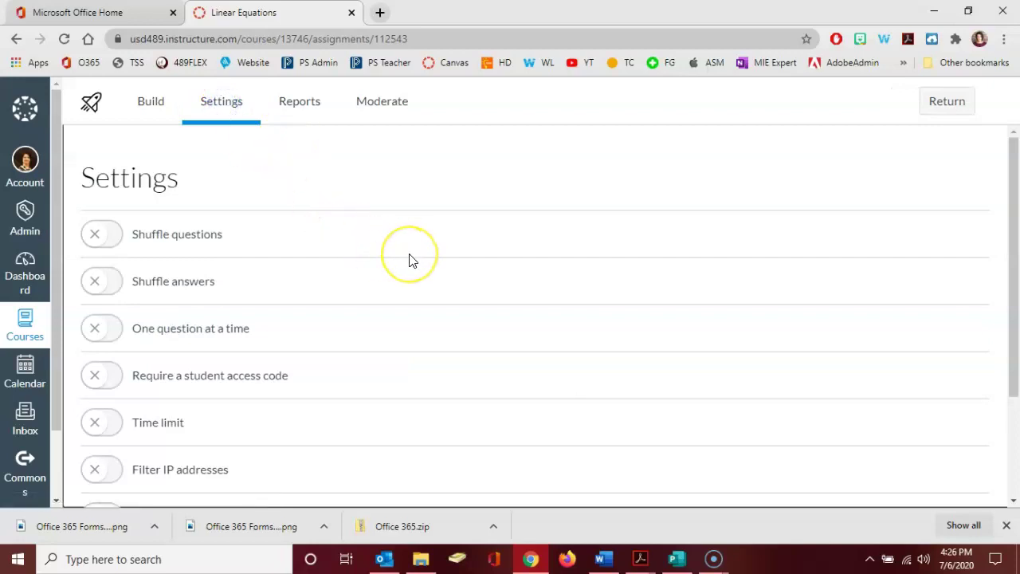
scroll(412, 260, "down", 1)
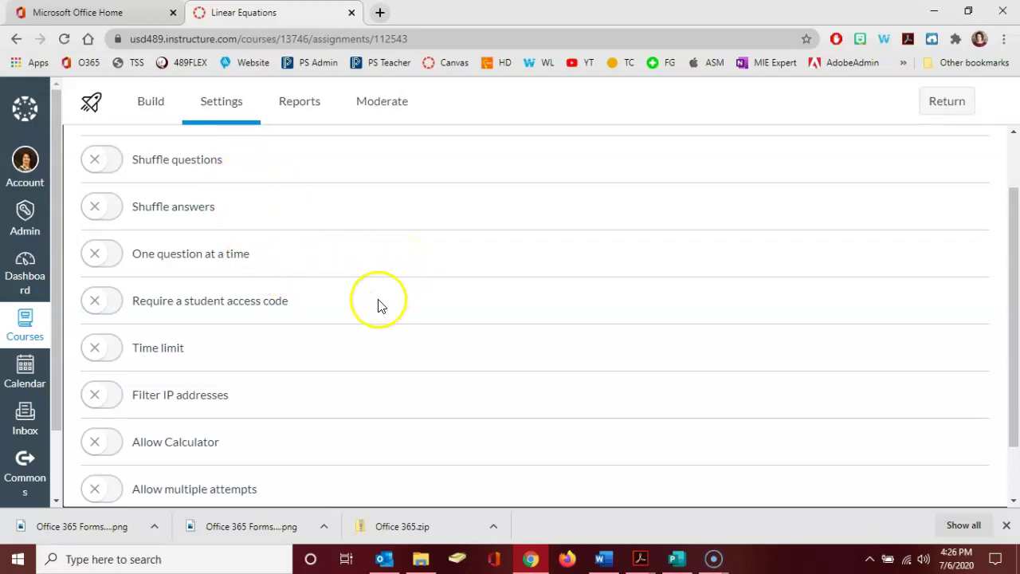
scroll(377, 306, "down", 1)
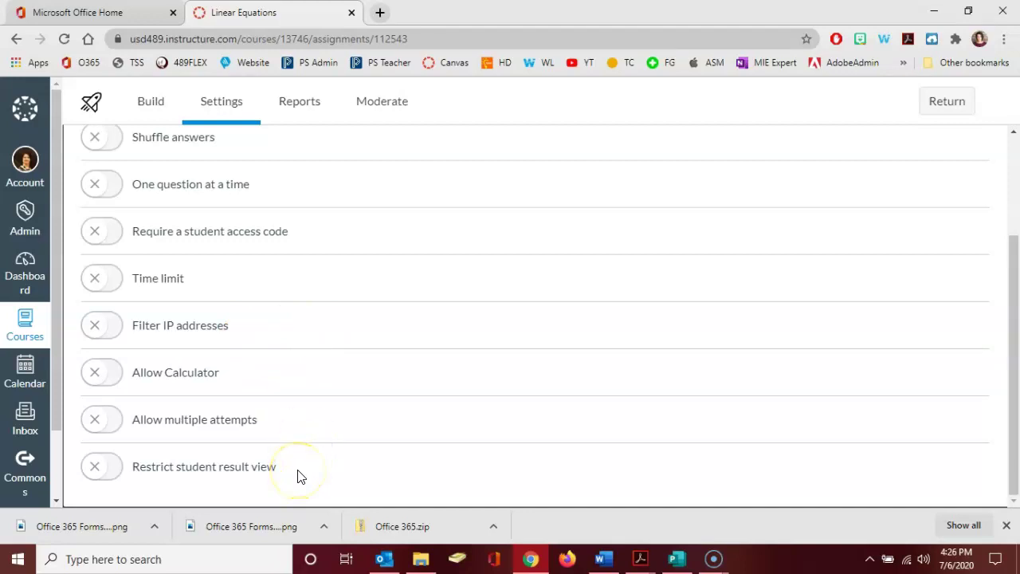
left_click(105, 469)
scroll(245, 437, "down", 1)
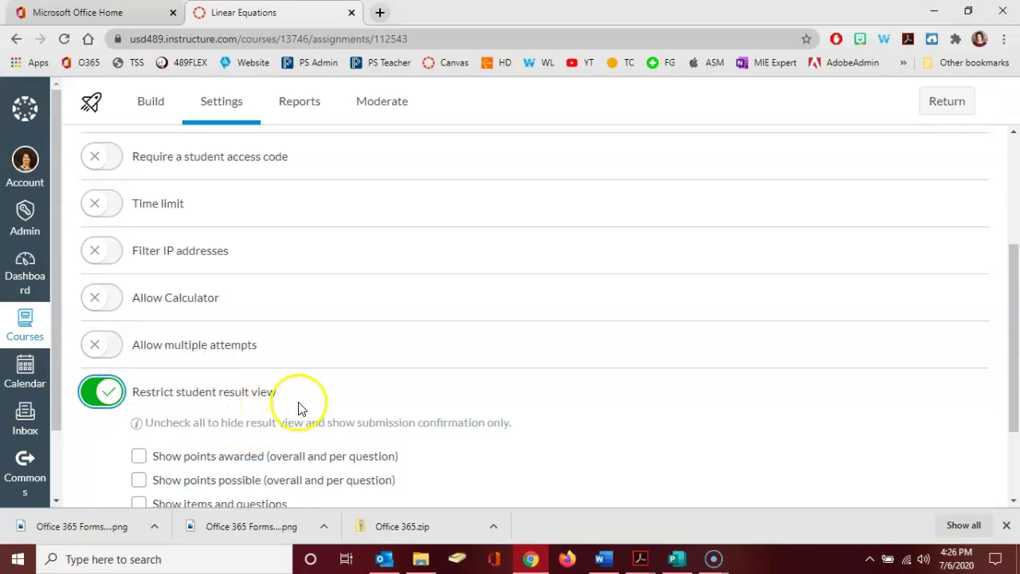
scroll(303, 405, "down", 2)
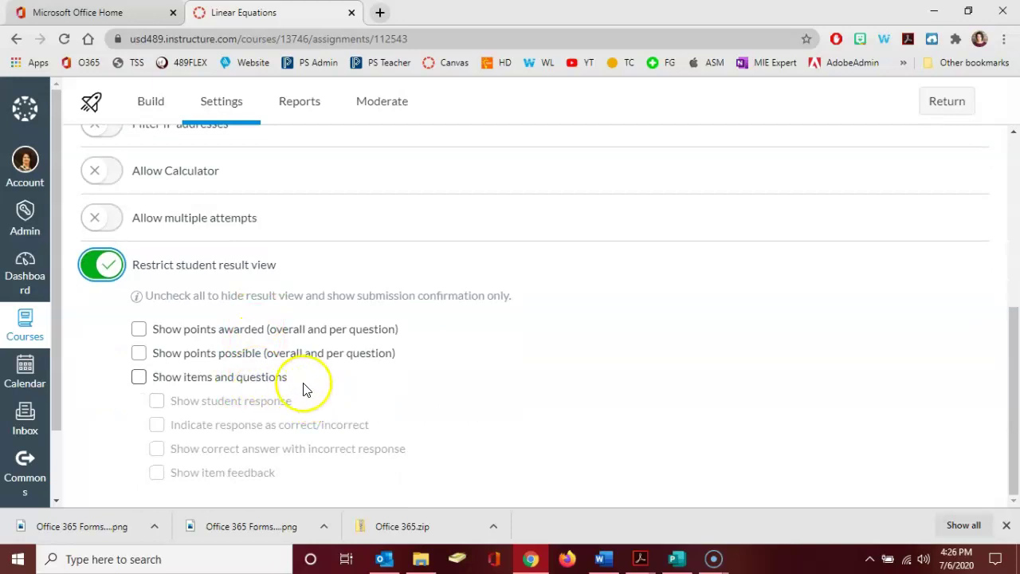
Allow multiple attempts and a calculator for the quiz, keeping the default attempt options and Basic calculator type.
left_click(105, 218)
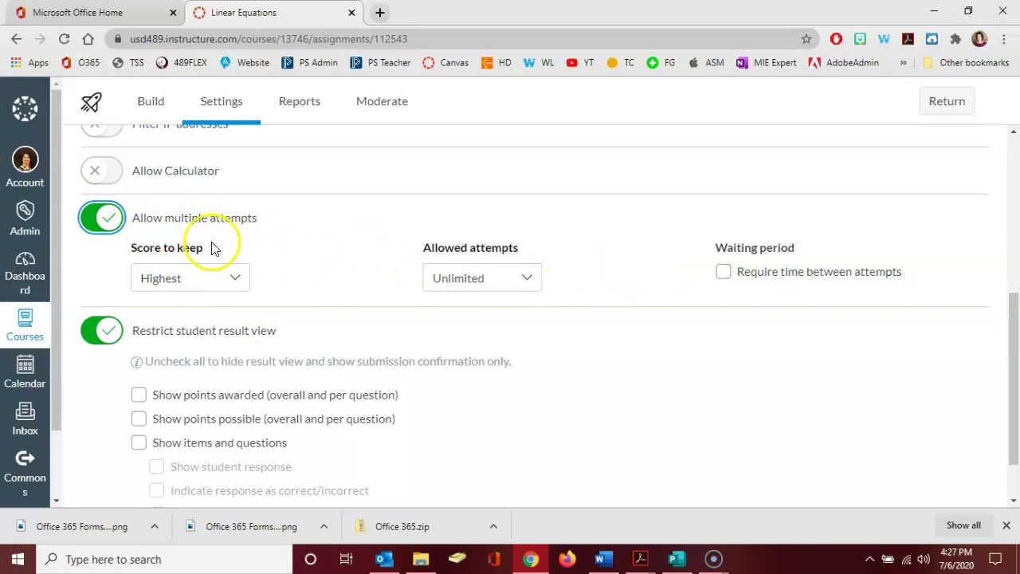
scroll(199, 247, "up", 1)
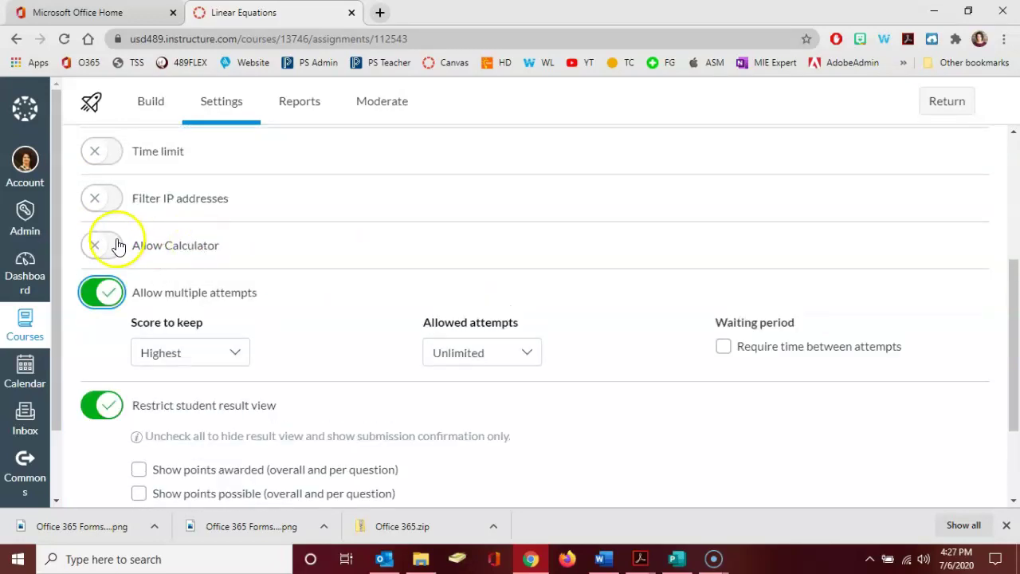
left_click(117, 245)
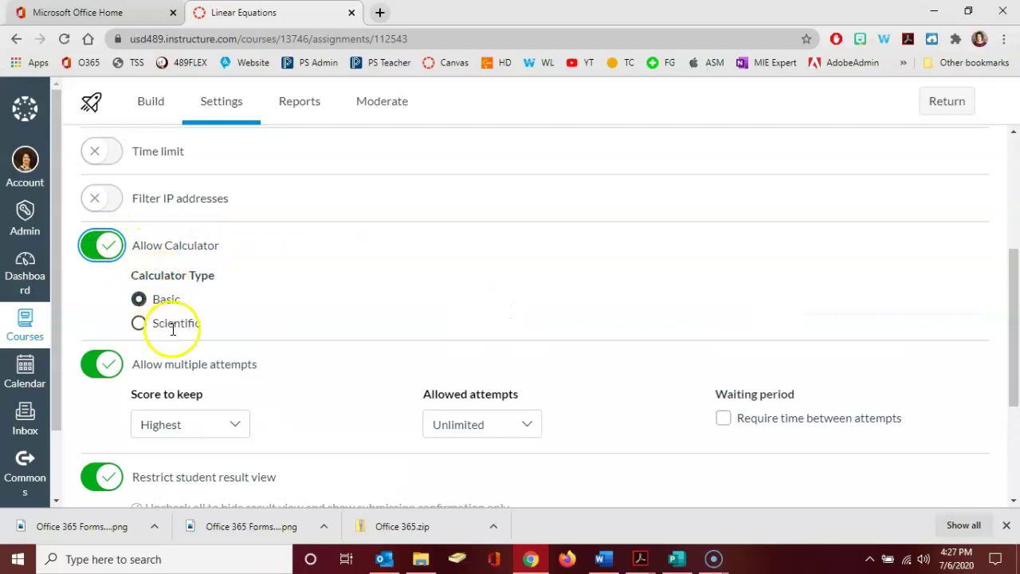
Enable IP address filtering and the time limit for the quiz, leaving their values at the defaults.
scroll(185, 280, "up", 1)
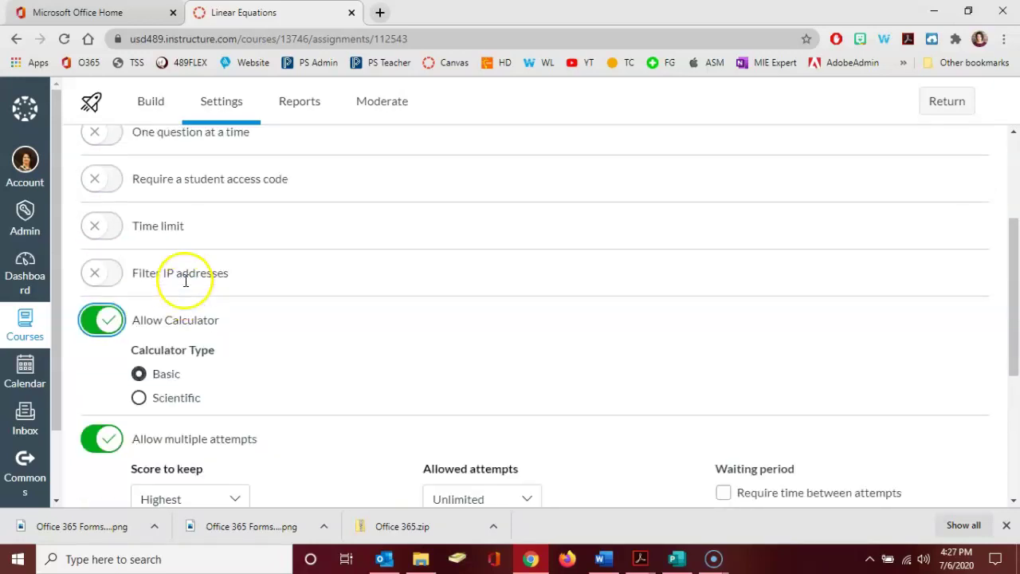
left_click(112, 276)
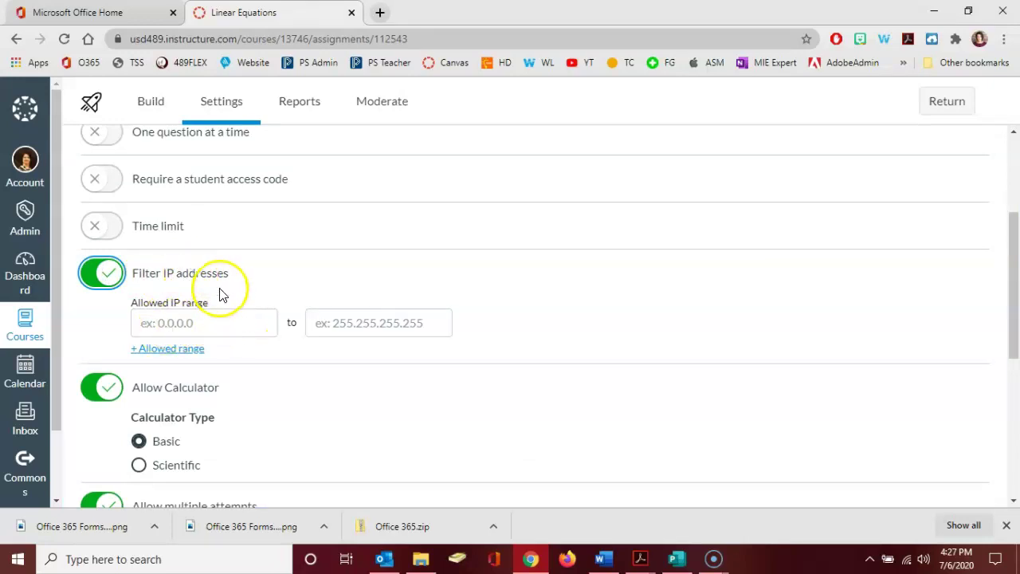
scroll(221, 294, "up", 1)
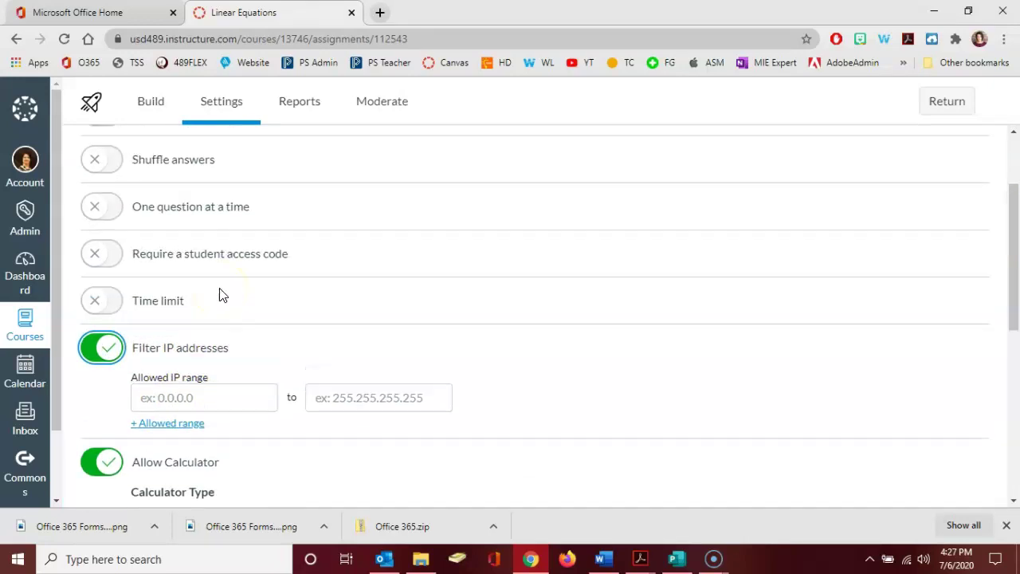
left_click(96, 299)
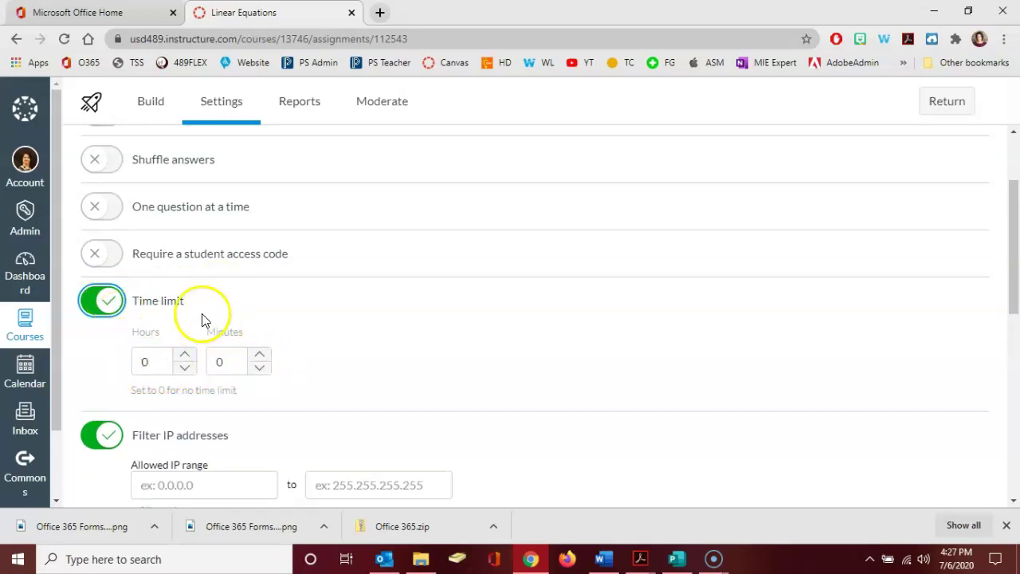
Enable the student access code requirement without a code, and show one question at a time with backtracking allowed.
left_click(96, 255)
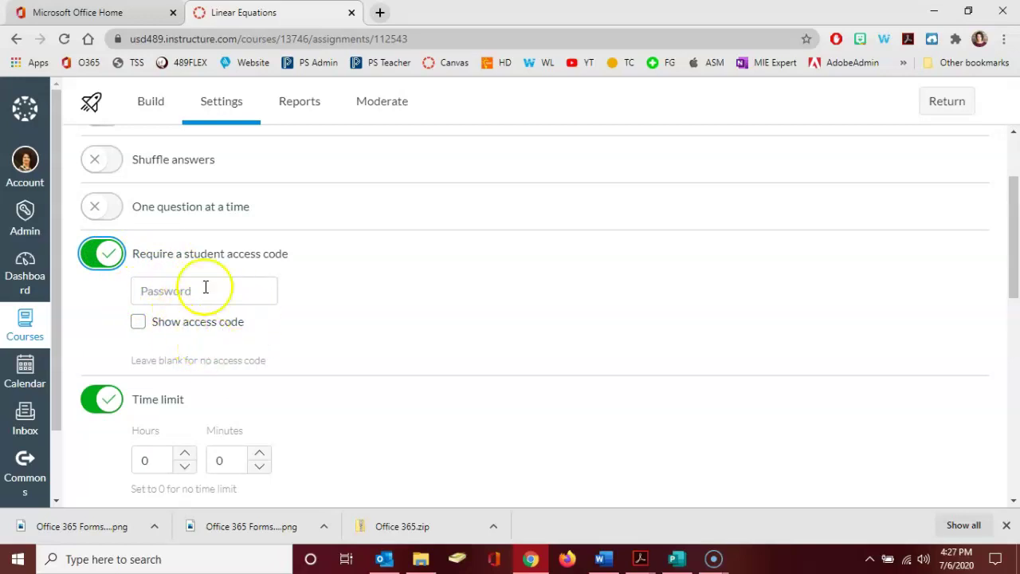
scroll(114, 211, "up", 1)
left_click(105, 280)
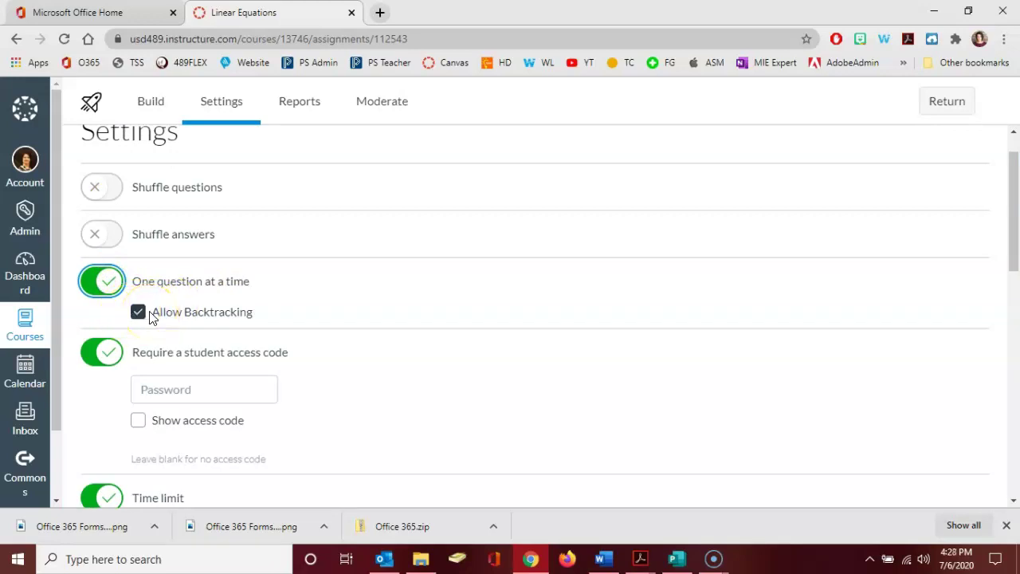
Enable shuffling of both the answers and the questions.
left_click(110, 237)
left_click(106, 196)
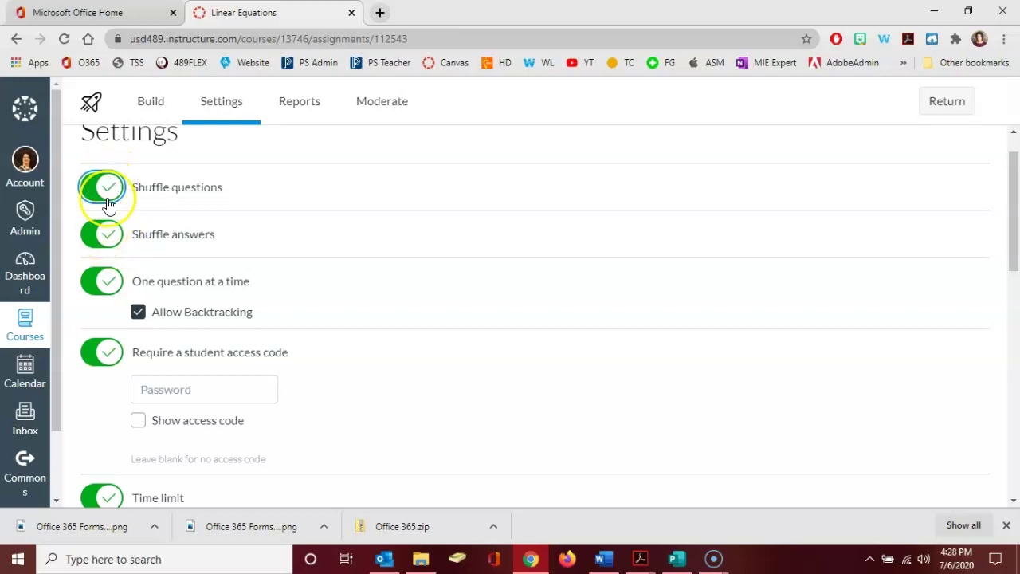
Review the available quiz reports and the student's moderation options, and return to the quiz builder.
left_click(296, 112)
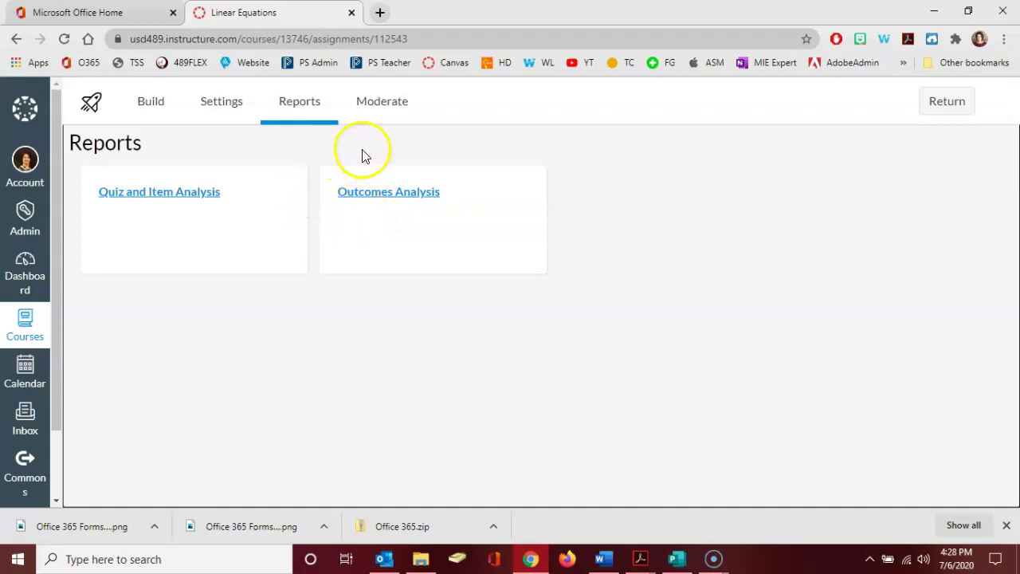
left_click(374, 112)
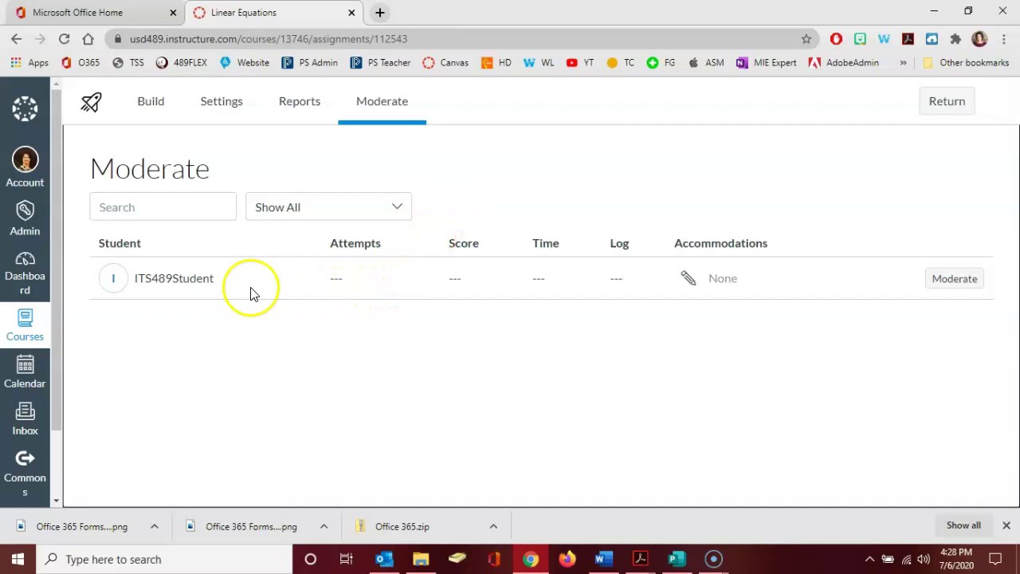
left_click(954, 280)
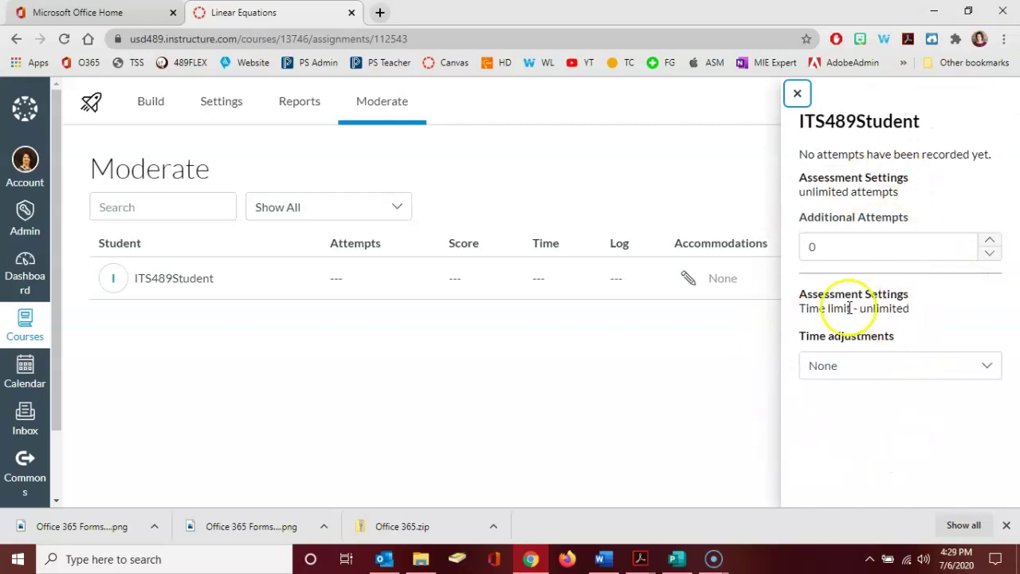
left_click(797, 93)
left_click(149, 107)
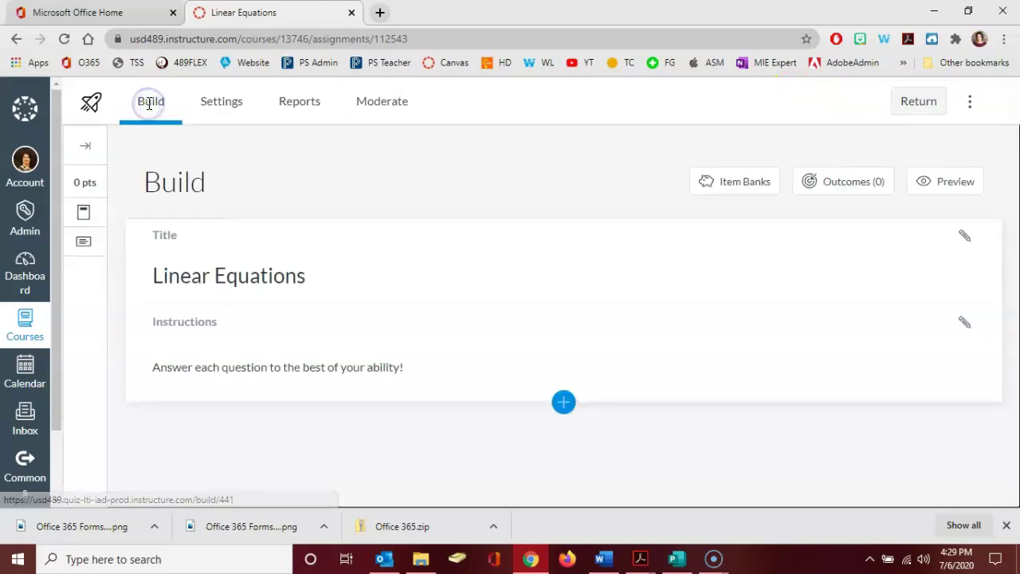